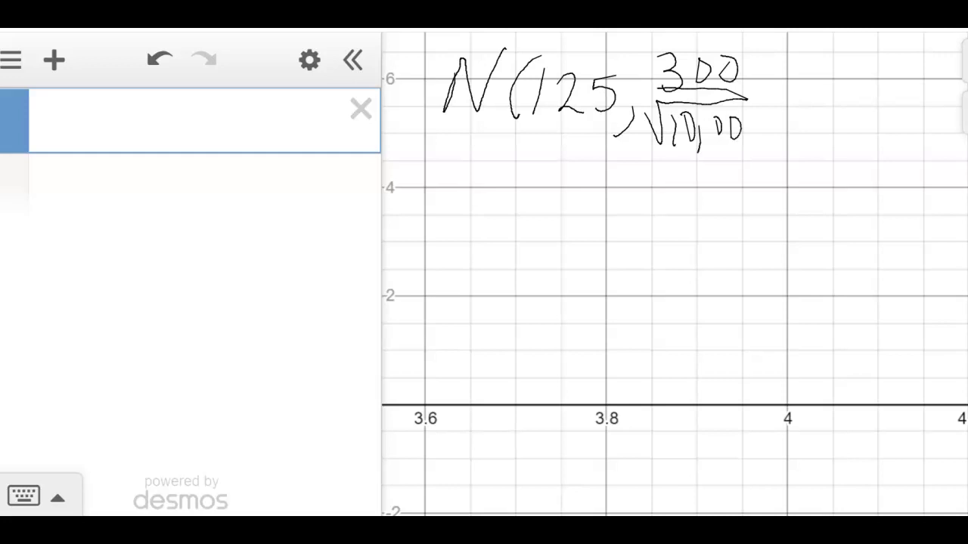
- Finish the note N(125, 300/√10,000), write N(125, 3) below it, and 300/100 at the top right
mouse_move(749, 30)
left_mouse_down()
mouse_move(778, 59)
mouse_move(761, 155)
left_mouse_up()
mouse_move(442, 188)
left_mouse_down()
mouse_move(450, 130)
mouse_move(489, 131)
mouse_move(514, 203)
left_mouse_up()
mouse_move(530, 153)
left_mouse_down()
mouse_move(528, 188)
mouse_move(580, 192)
left_mouse_up()
mouse_move(602, 157)
left_mouse_down()
mouse_move(582, 193)
mouse_move(606, 215)
left_mouse_up()
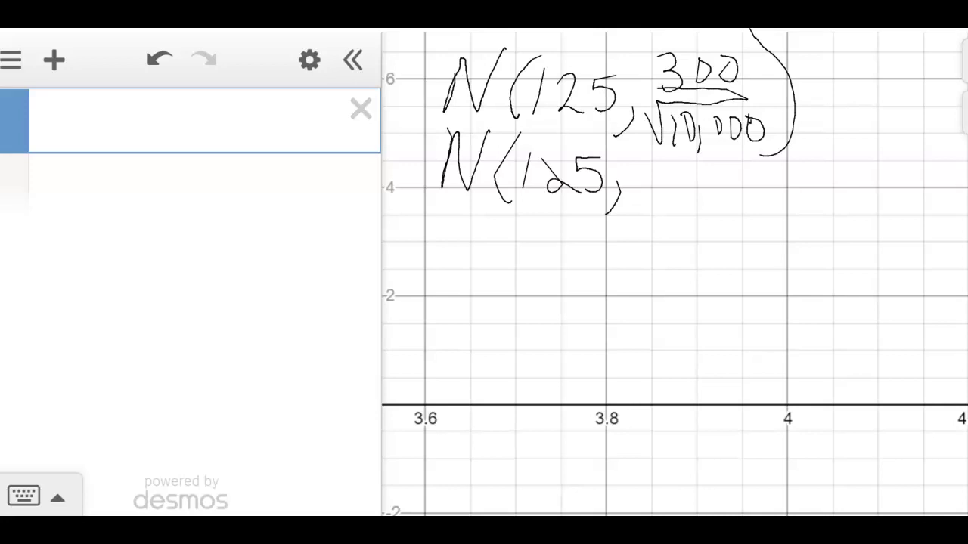
mouse_move(830, 38)
left_mouse_down()
mouse_move(841, 54)
mouse_move(831, 73)
left_mouse_up()
left_click_drag(862, 40, 895, 35)
mouse_move(901, 78)
left_mouse_down()
mouse_move(807, 74)
mouse_move(830, 120)
left_mouse_up()
mouse_move(848, 79)
left_mouse_down()
mouse_move(869, 112)
mouse_move(884, 84)
mouse_move(859, 84)
left_mouse_up()
mouse_move(655, 162)
left_mouse_down()
mouse_move(669, 175)
mouse_move(655, 200)
left_mouse_up()
left_click_drag(707, 155, 677, 208)
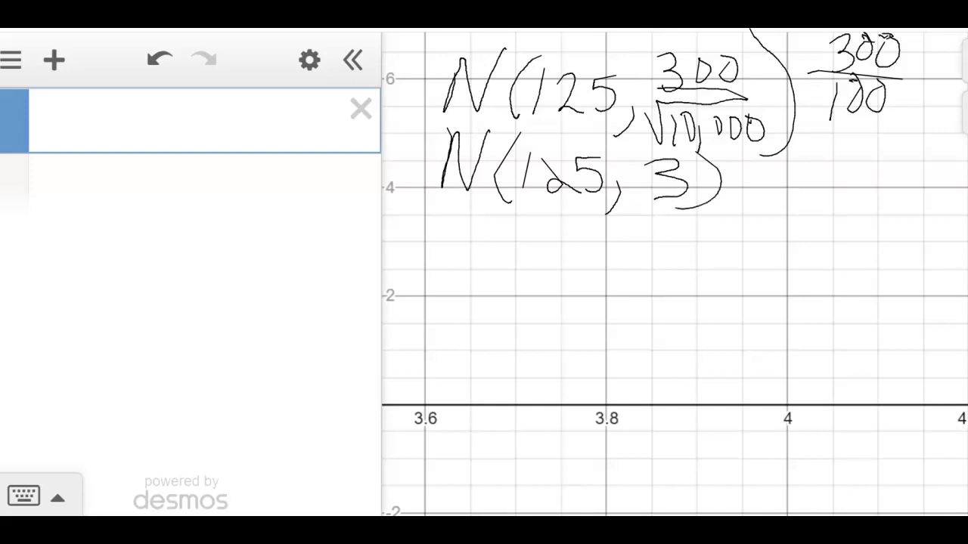
- Clear the annotations, replace the expression with normaldist(125,3), and enable Find Cumulative Probability (CDF)
key("Escape")
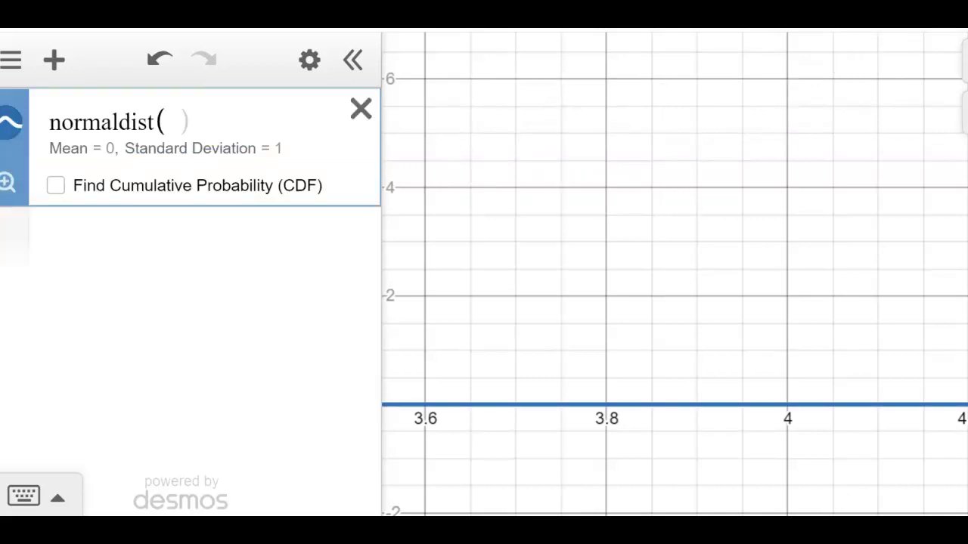
left_click(361, 112)
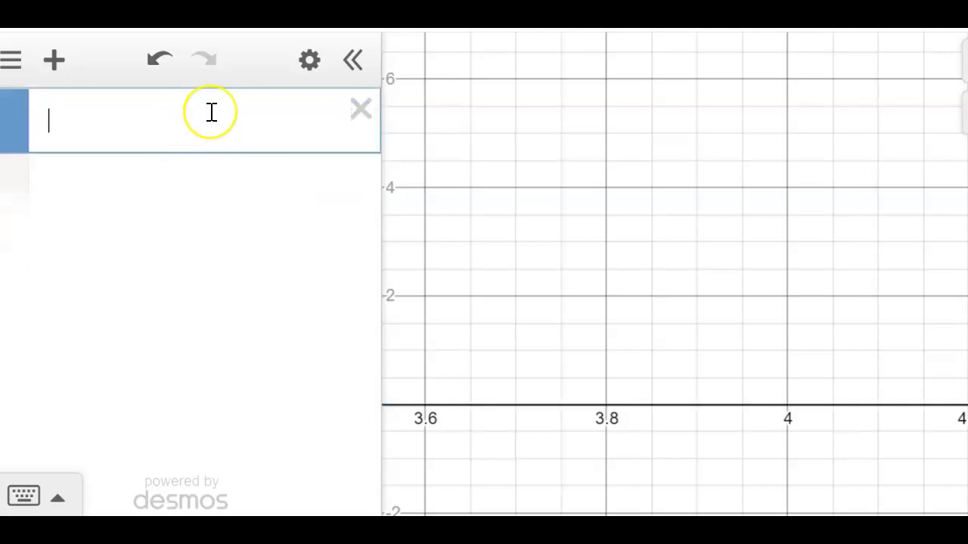
type("norm")
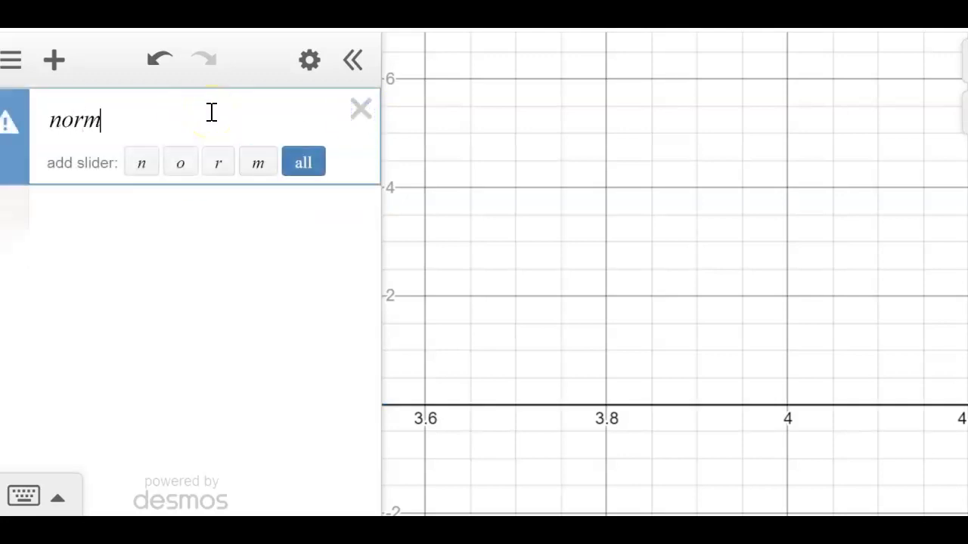
type("aldist(")
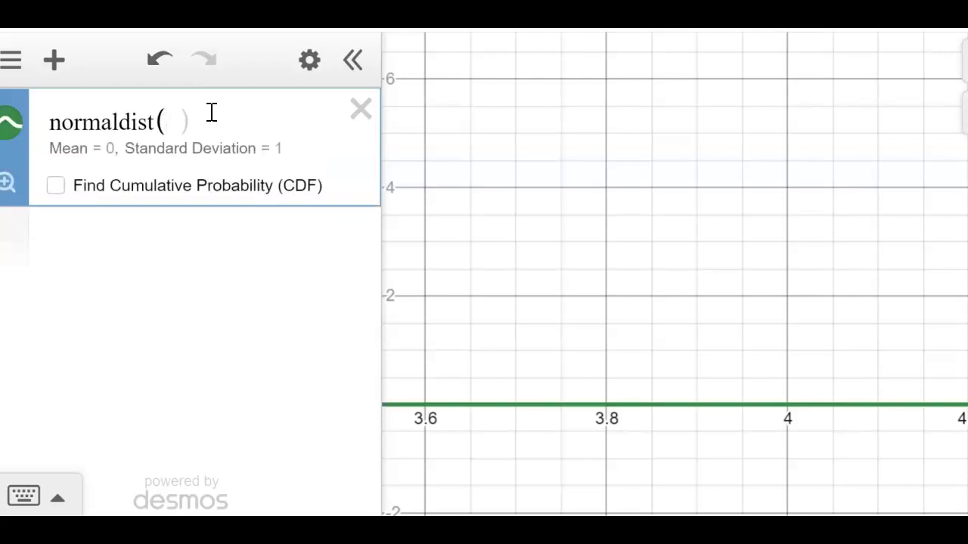
type("125")
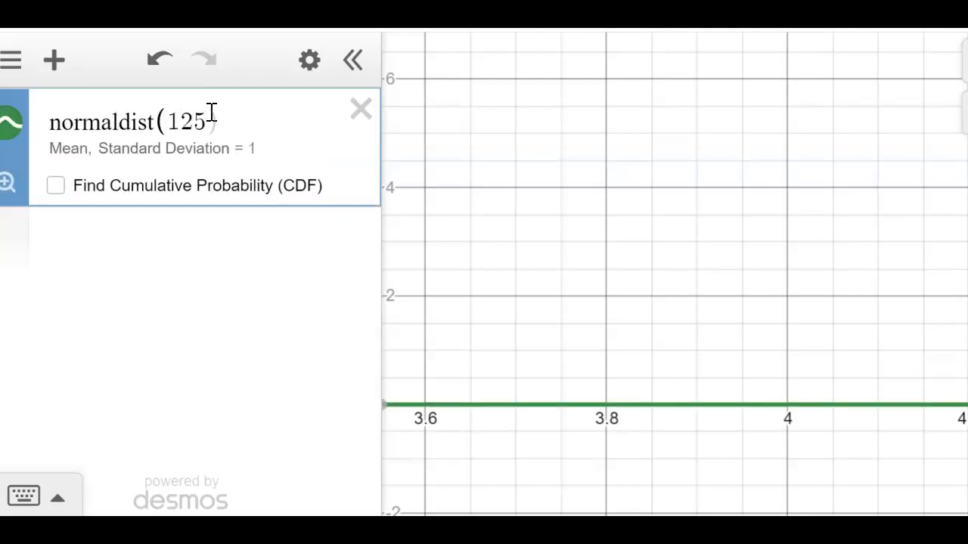
type(",")
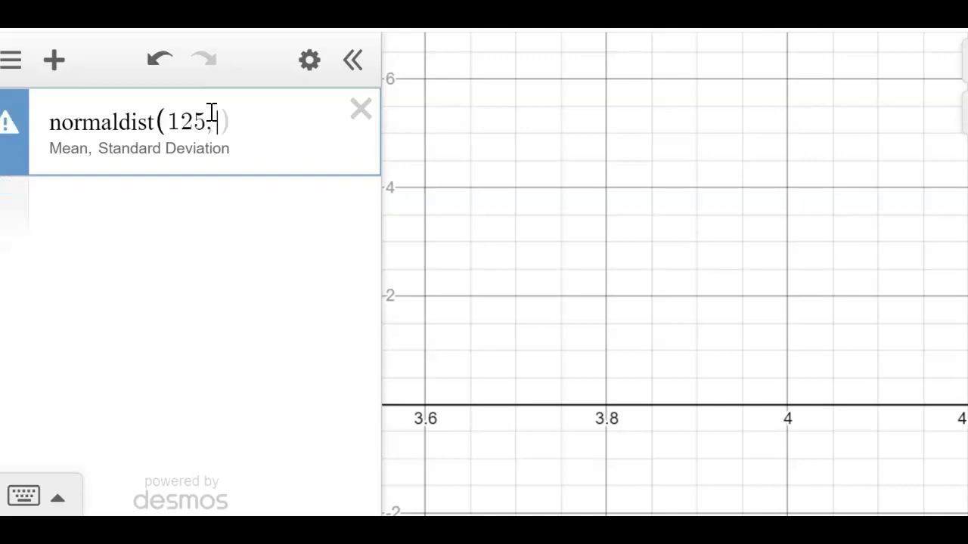
type("3)")
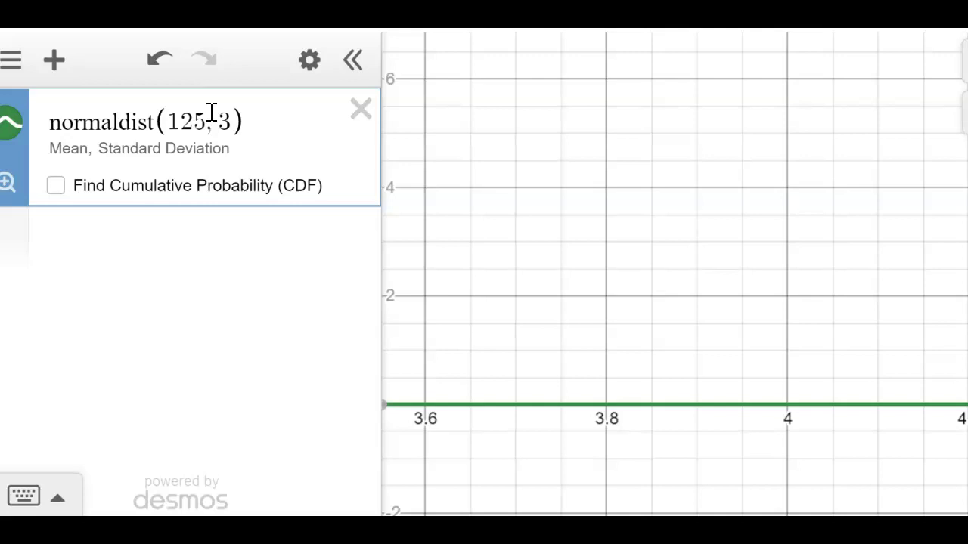
left_click(57, 189)
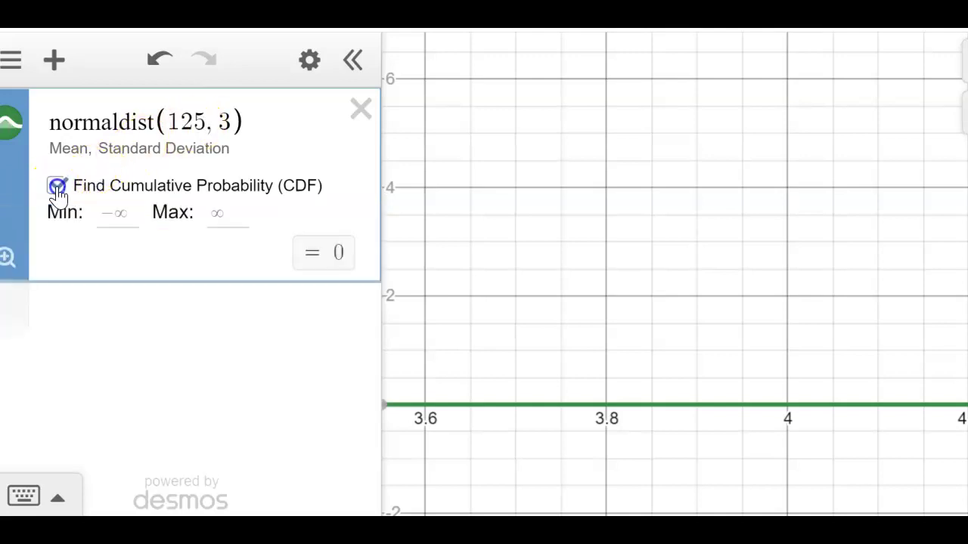
- Set the CDF bounds to Min -10 and Max 135, then zoom to fit the curve
left_click(119, 212)
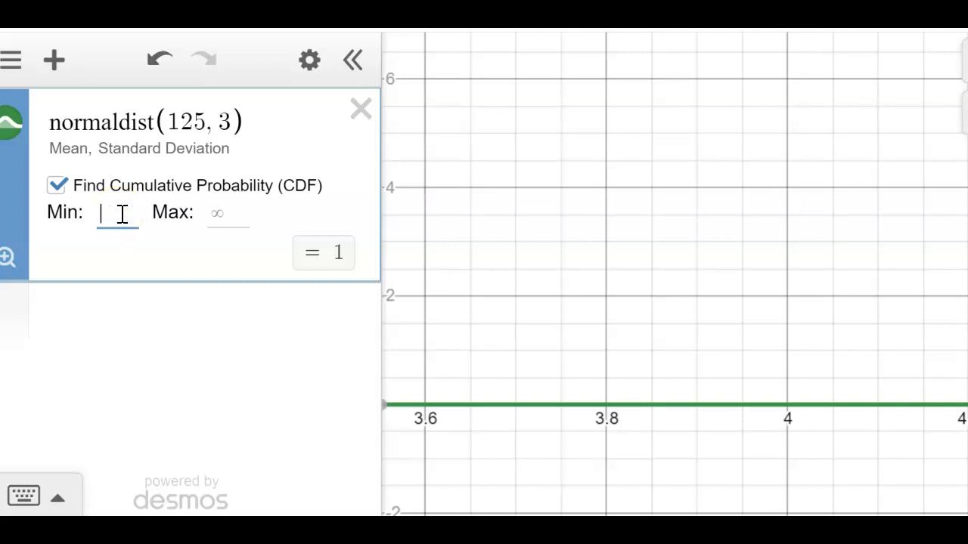
type("-10")
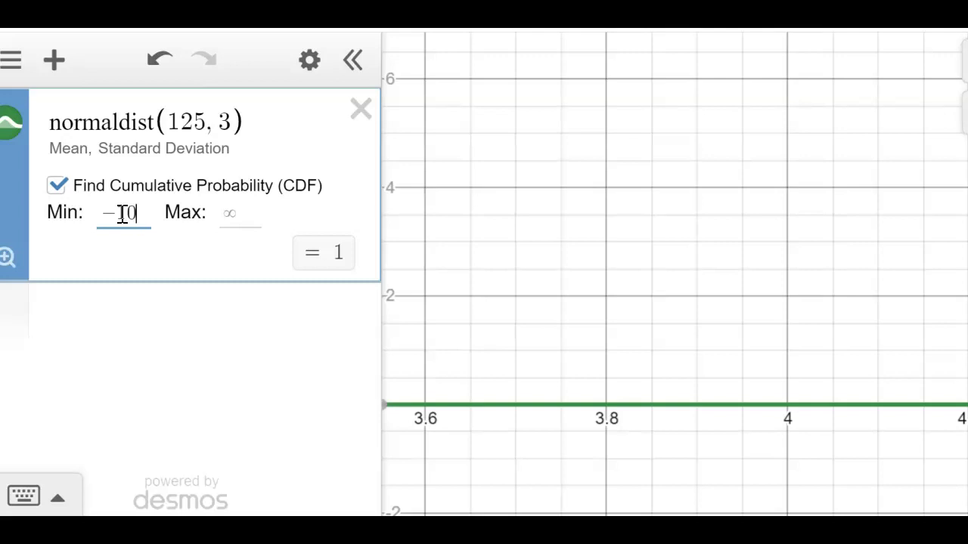
left_click(233, 205)
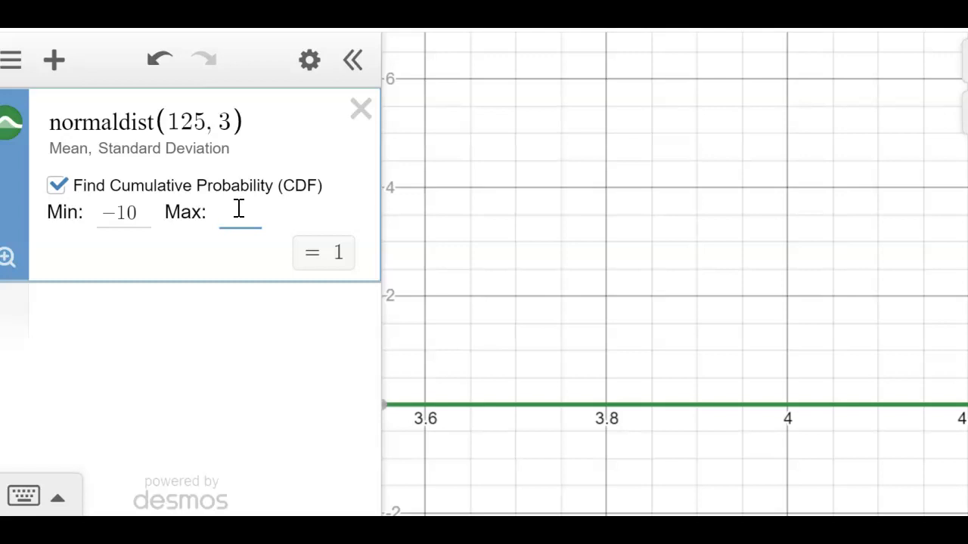
type("135")
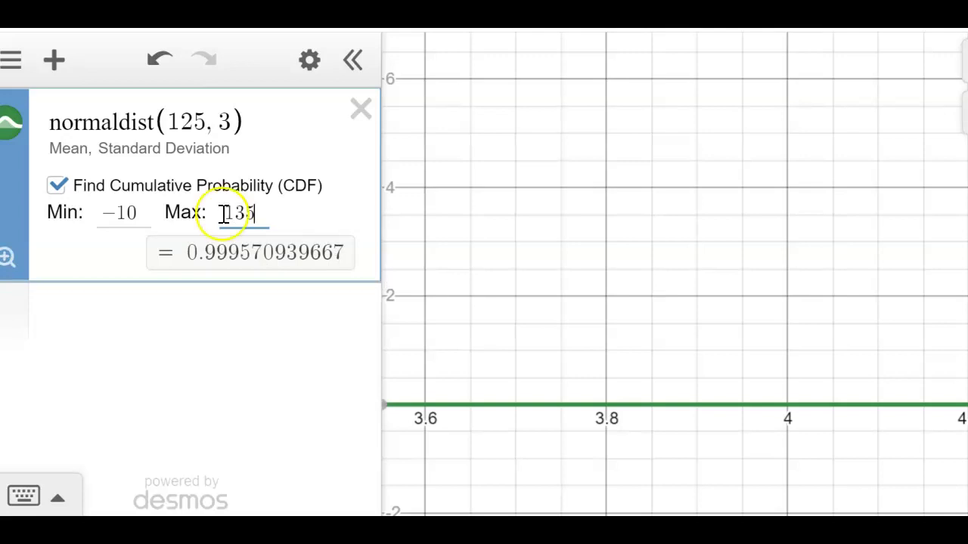
left_click(8, 257)
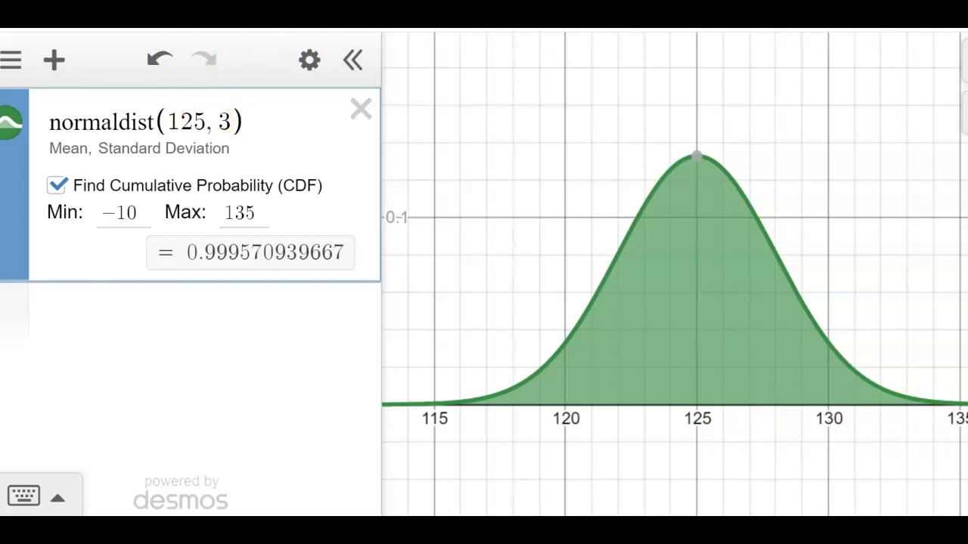
- Circle 125 and 135 on the axis and write .99957 in the shaded area
mouse_move(728, 396)
left_mouse_down()
mouse_move(714, 387)
mouse_move(735, 414)
mouse_move(707, 404)
left_mouse_up()
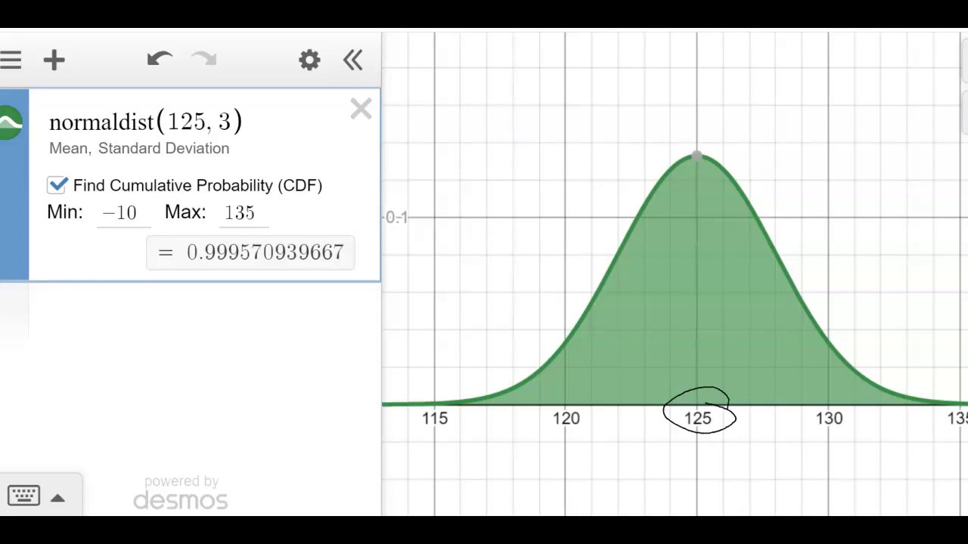
left_click_drag(946, 403, 951, 443)
mouse_move(670, 281)
left_mouse_down()
mouse_move(660, 277)
mouse_move(665, 326)
left_mouse_up()
mouse_move(705, 285)
left_mouse_down()
mouse_move(701, 324)
mouse_move(688, 280)
mouse_move(731, 301)
mouse_move(733, 321)
left_mouse_up()
mouse_move(753, 289)
left_mouse_down()
mouse_move(767, 301)
mouse_move(756, 326)
left_mouse_up()
mouse_move(755, 288)
left_mouse_down()
mouse_move(775, 287)
mouse_move(783, 338)
left_mouse_up()
left_click_drag(641, 325, 646, 329)
- Handwrite P(X̄≤135) = followed by its probability at the top of the graph
mouse_move(485, 75)
left_mouse_down()
mouse_move(492, 135)
mouse_move(501, 101)
mouse_move(486, 105)
left_mouse_up()
left_click_drag(554, 62, 544, 141)
left_click_drag(569, 86, 601, 121)
left_click_drag(594, 74, 563, 127)
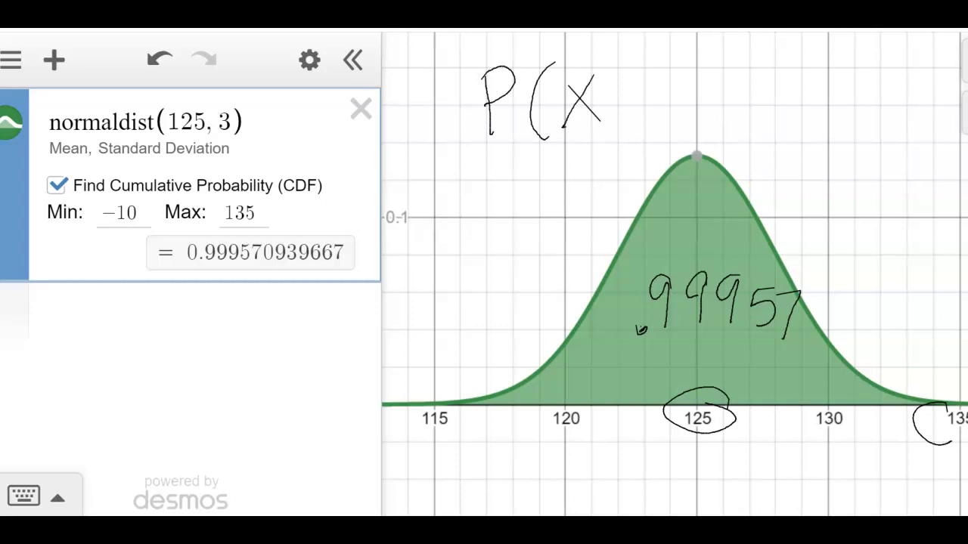
mouse_move(559, 74)
left_mouse_down()
mouse_move(628, 77)
mouse_move(611, 96)
left_mouse_up()
mouse_move(611, 97)
left_mouse_down()
mouse_move(647, 92)
mouse_move(616, 110)
left_mouse_up()
mouse_move(676, 71)
left_mouse_down()
mouse_move(676, 117)
mouse_move(739, 73)
mouse_move(719, 104)
left_mouse_up()
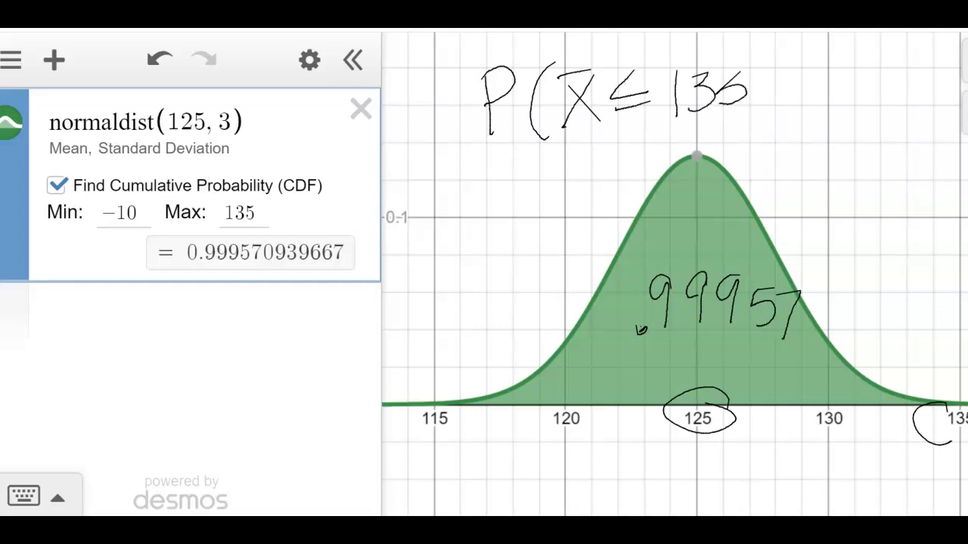
mouse_move(747, 46)
left_mouse_down()
mouse_move(768, 111)
mouse_move(744, 127)
left_mouse_up()
mouse_move(793, 87)
left_mouse_down()
mouse_move(823, 85)
mouse_move(815, 103)
left_mouse_up()
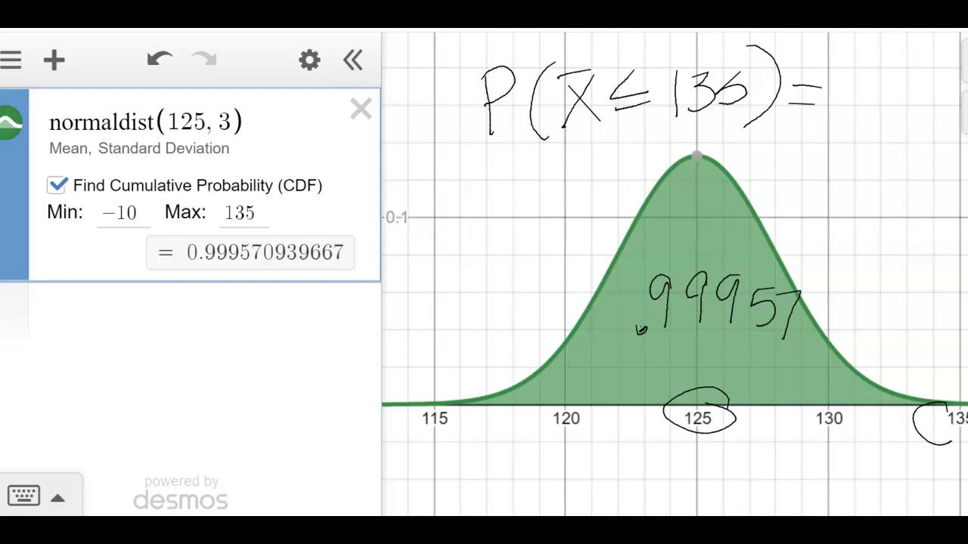
mouse_move(871, 81)
left_mouse_down()
mouse_move(874, 117)
mouse_move(899, 117)
left_mouse_up()
mouse_move(898, 81)
left_mouse_down()
mouse_move(897, 91)
mouse_move(936, 97)
mouse_move(924, 133)
left_mouse_up()
mouse_move(939, 101)
left_mouse_down()
mouse_move(943, 136)
mouse_move(952, 113)
left_mouse_up()
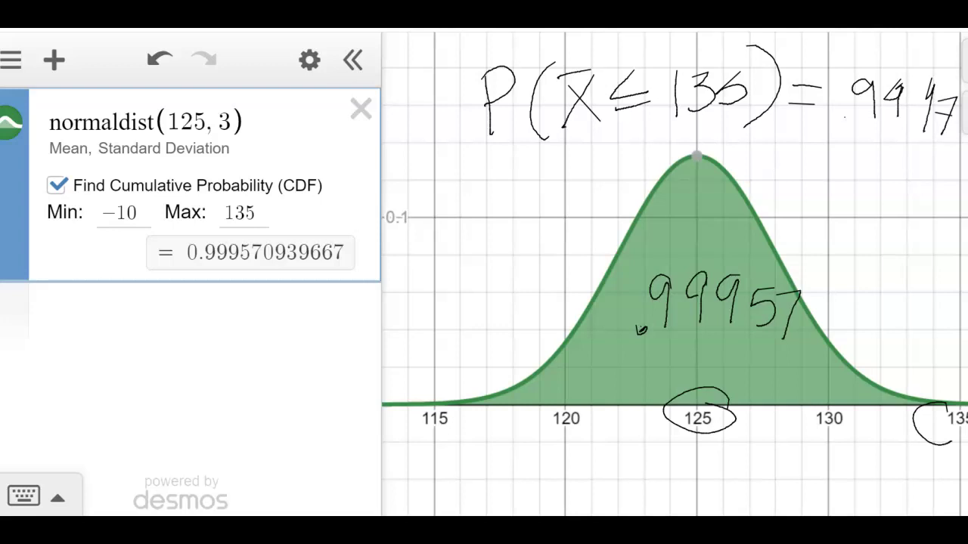
- Erase all handwritten pen strokes from the graph
key("e")
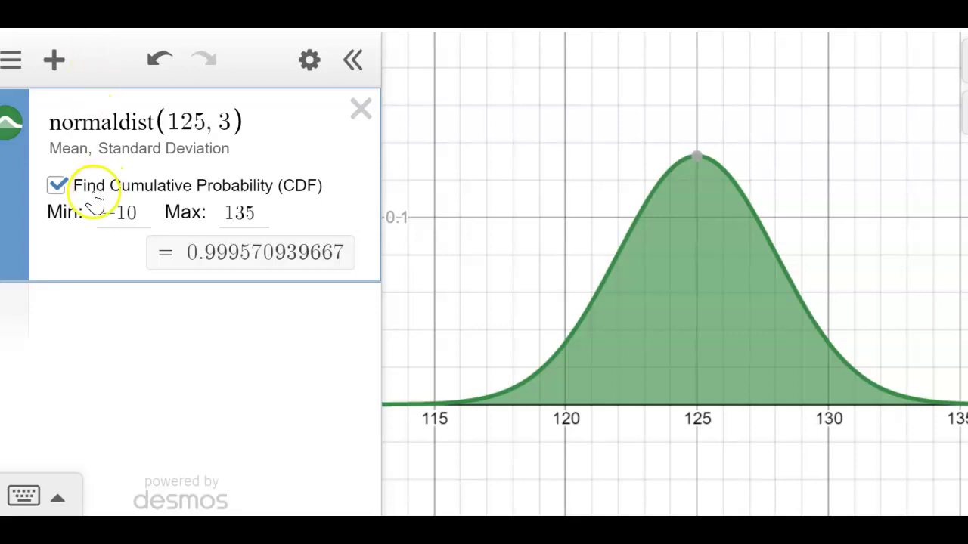
- Change the CDF bounds from -10 and 135 to Min 120 and Max 130
left_click(142, 212)
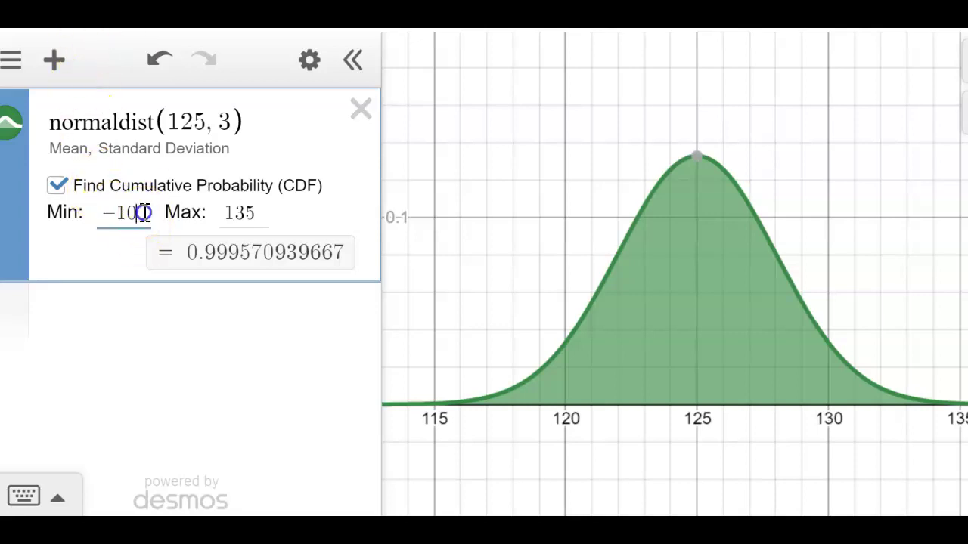
key("BackSpace")
key("BackSpace")
key("BackSpace")
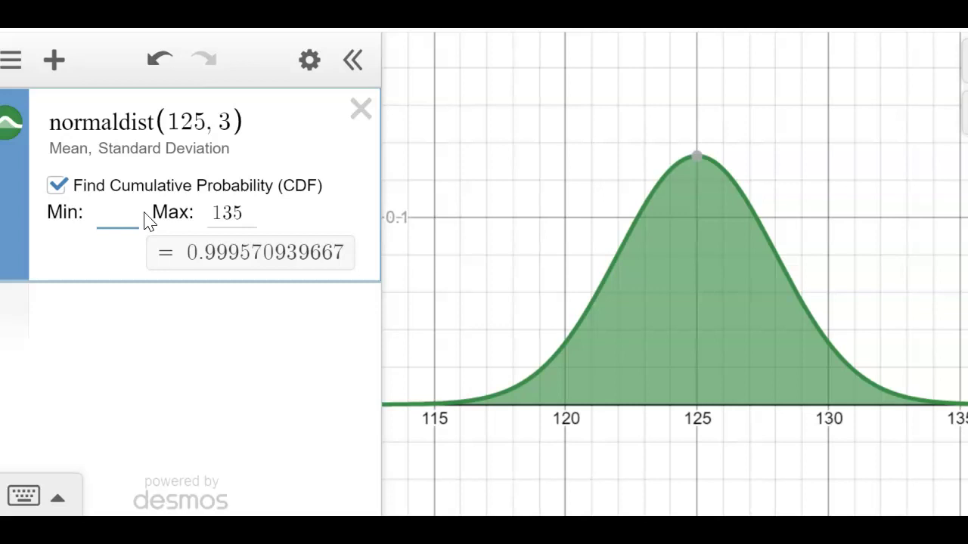
type("120")
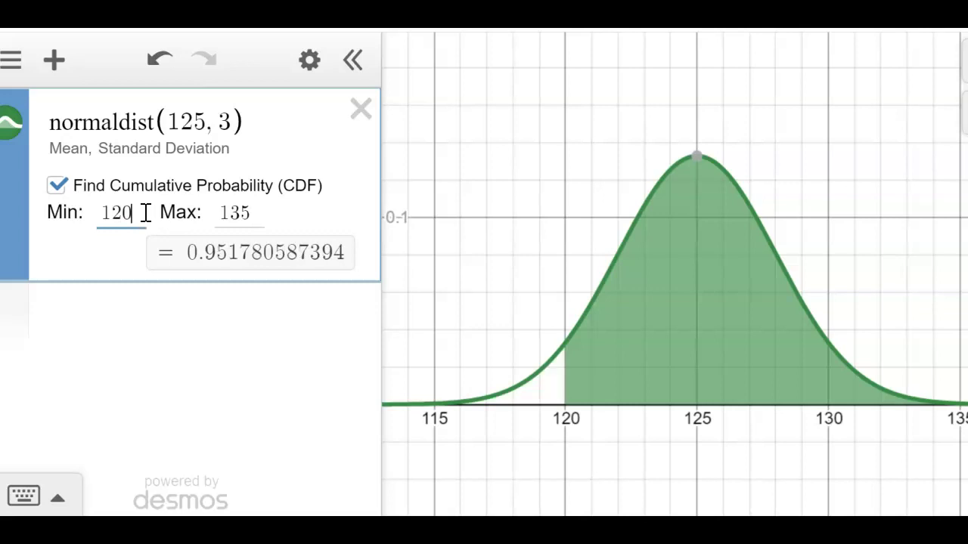
left_click_drag(261, 213, 217, 212)
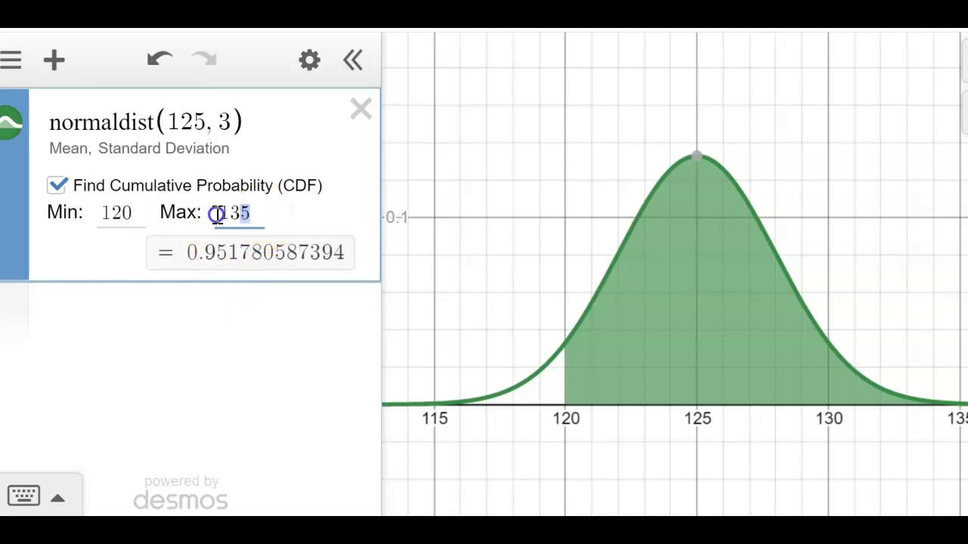
type("130")
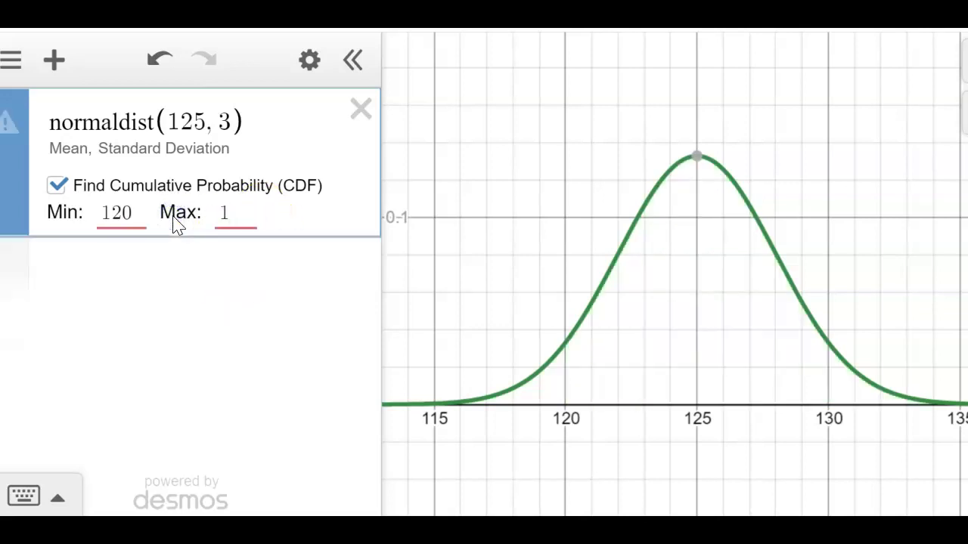